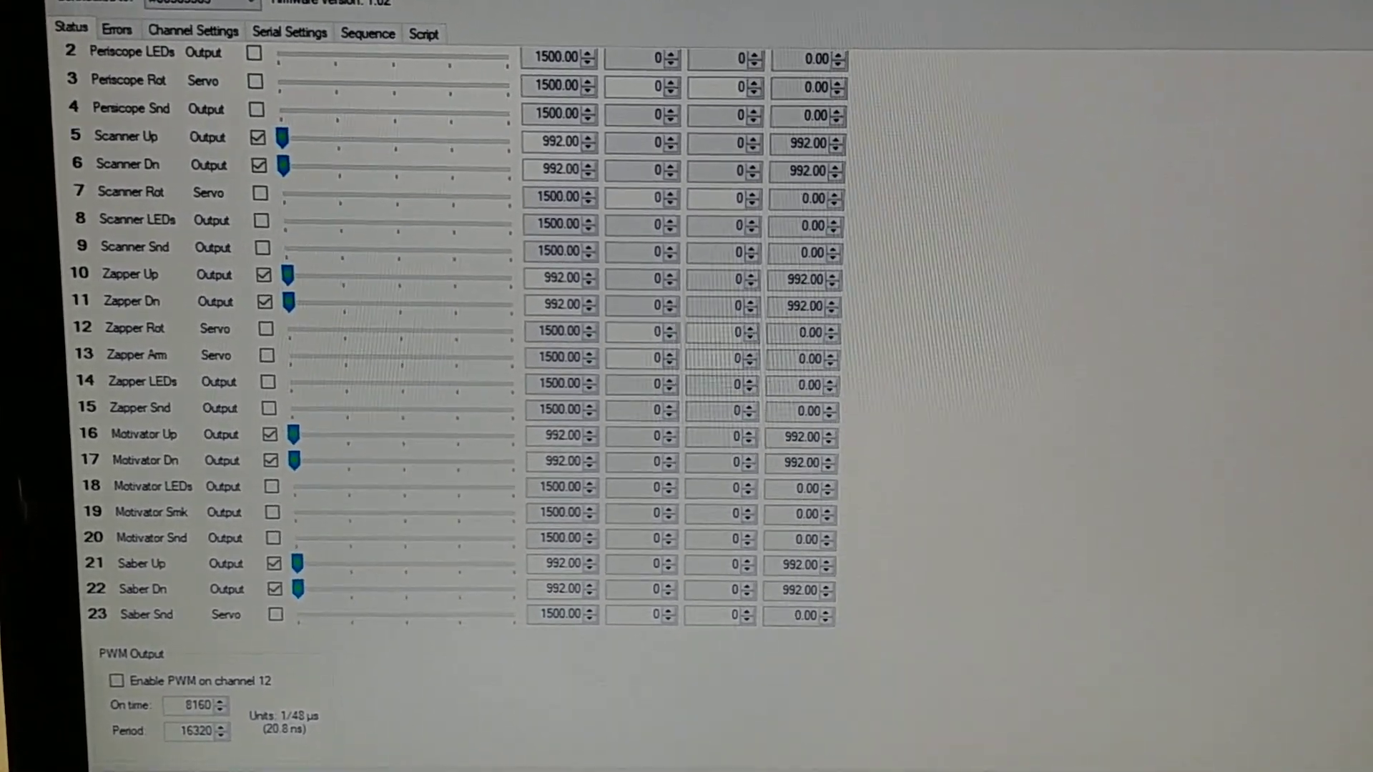
Show the Sequence tab to view Cycle Test's Frames 0–11 at 2300 ms each.
{"action": "left_click", "coordinate": [389, 17]}
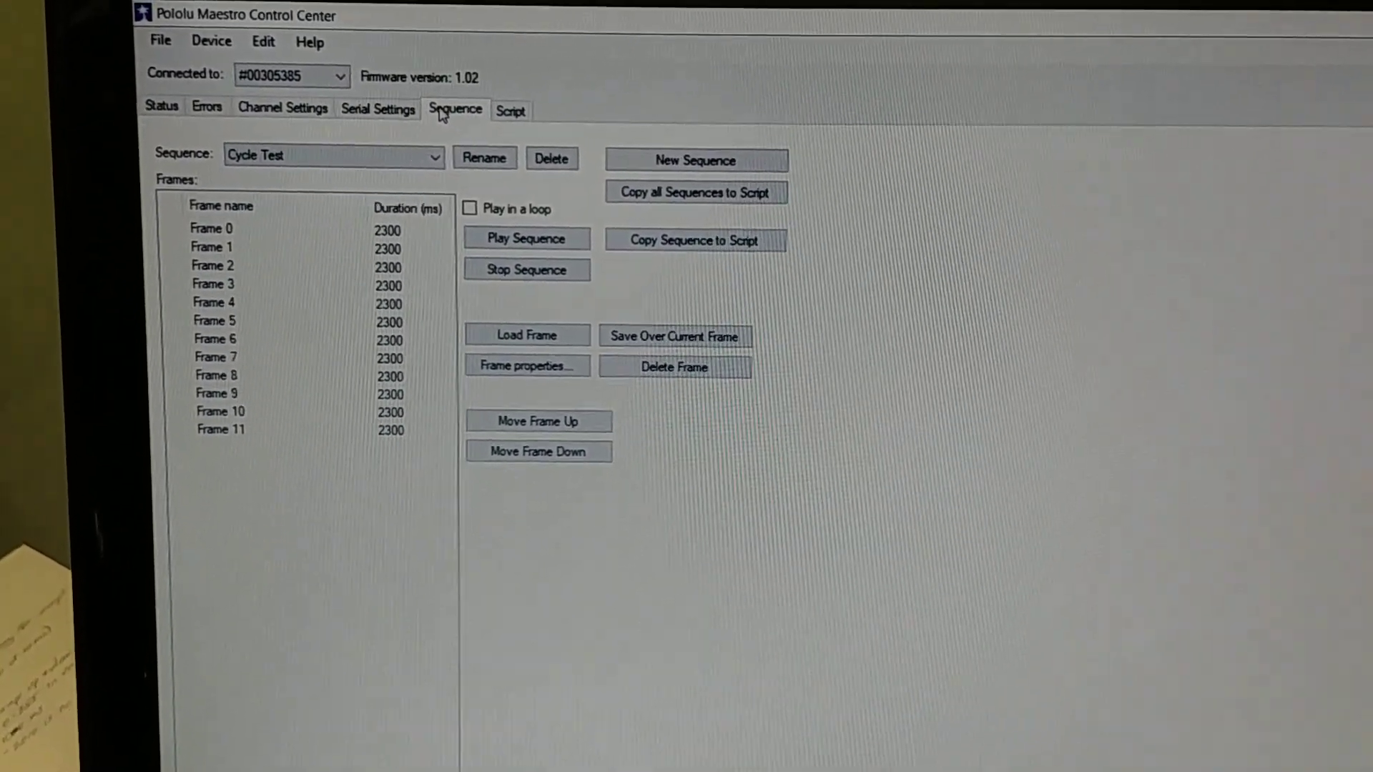